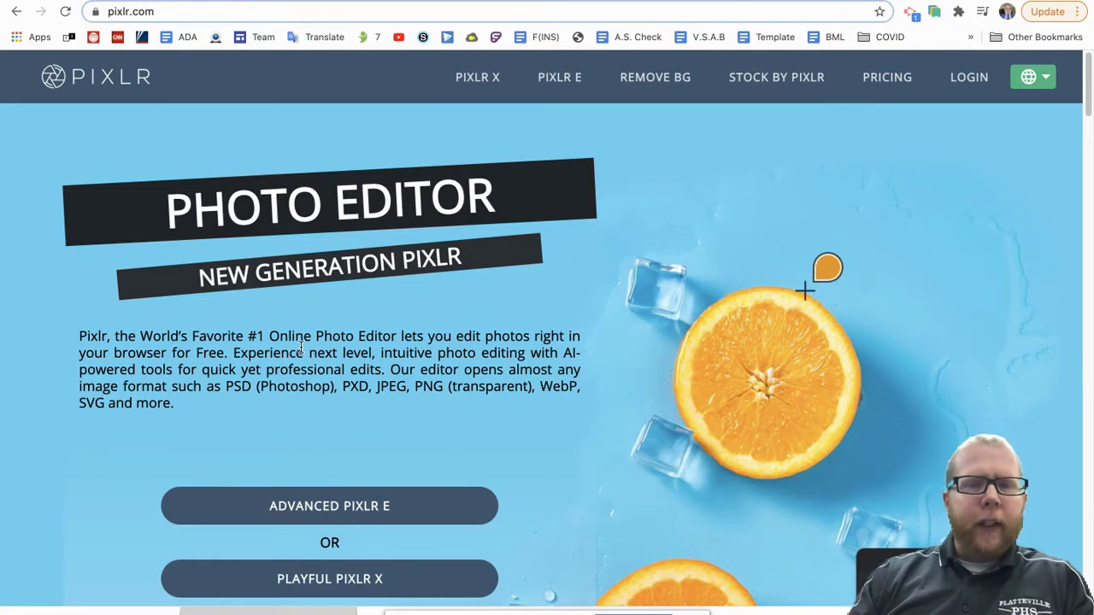
Launch the Pixlr X editor's start page, showing recent images including test.jpg.
scroll(299, 345, "down", 2)
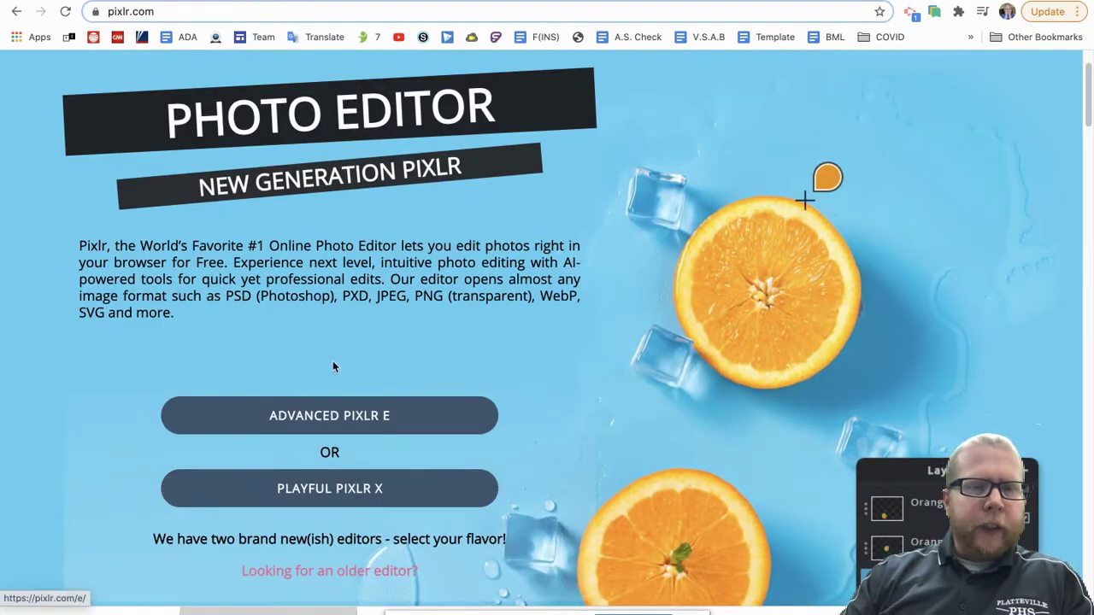
left_click(372, 499)
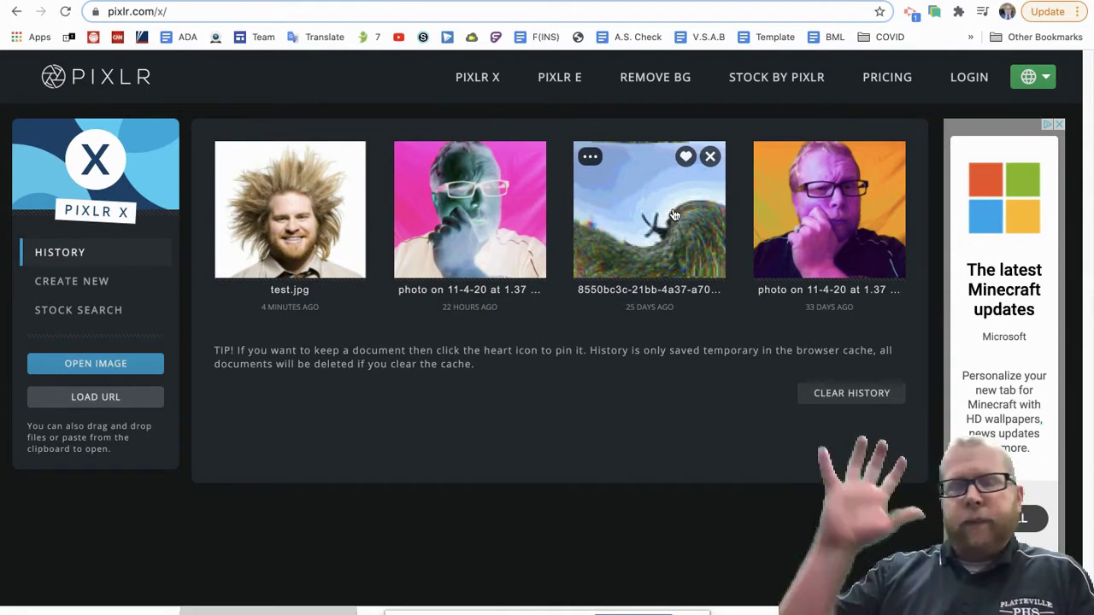
mouse_move(309, 216)
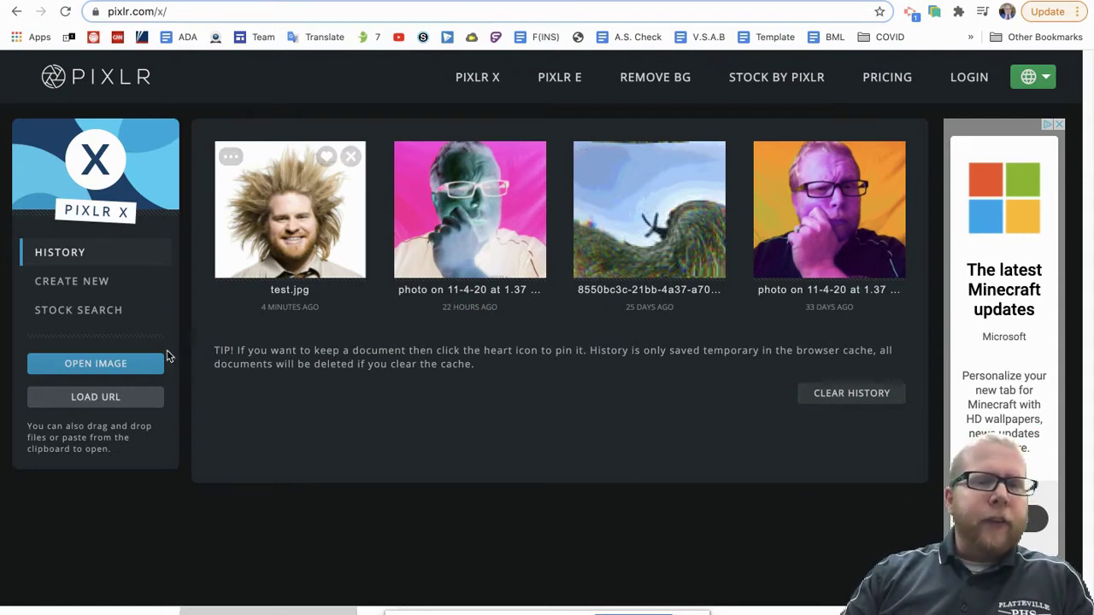
Open test.jpg from the Desktop as a 450 × 450 px portrait in the editor.
left_click(100, 364)
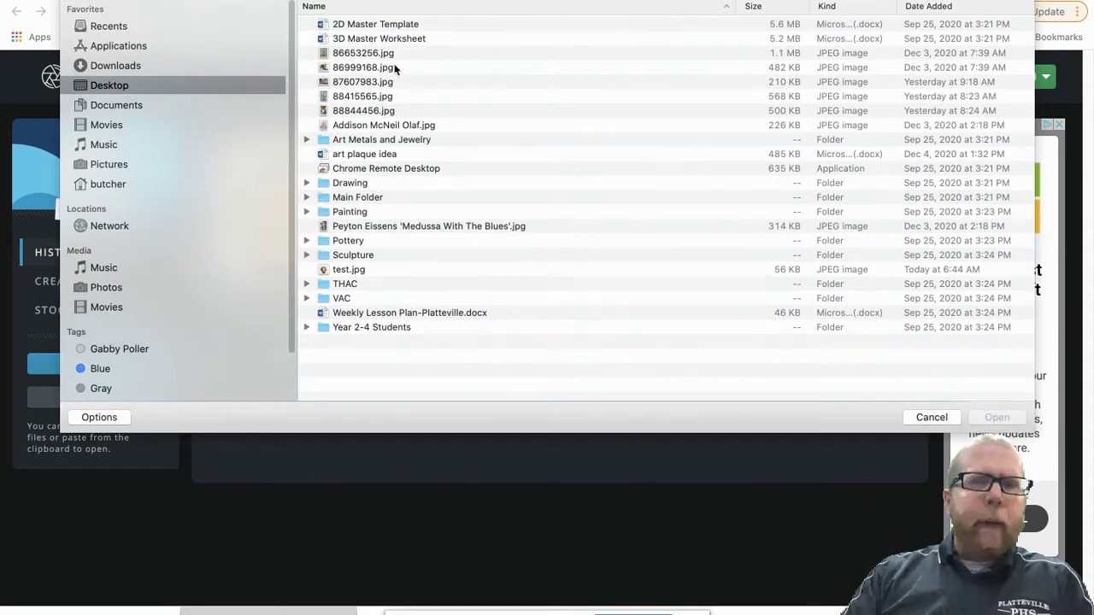
left_click(352, 271)
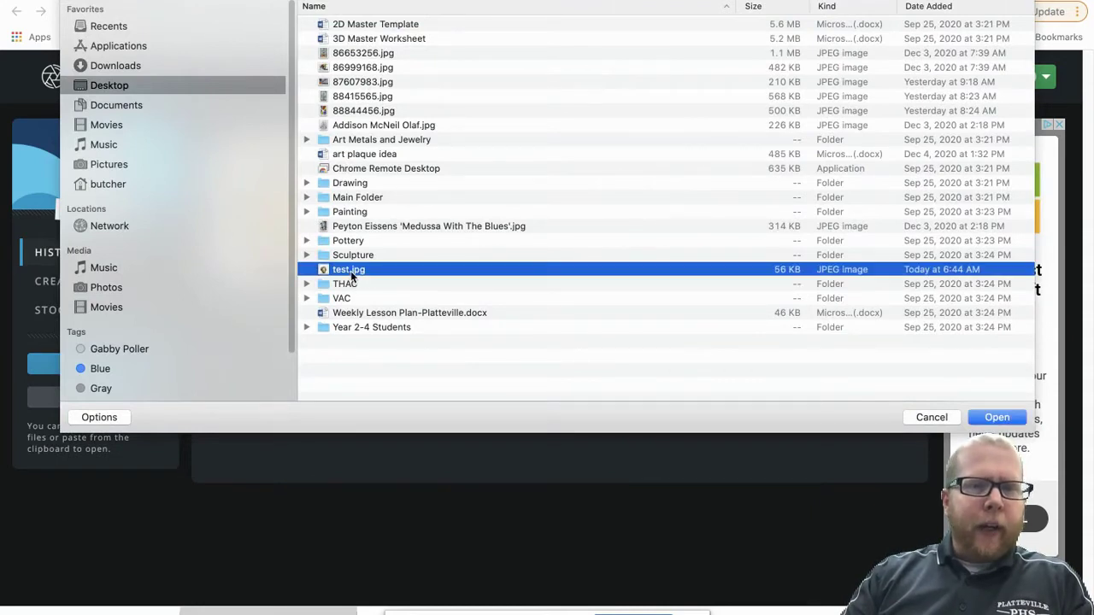
left_click(996, 417)
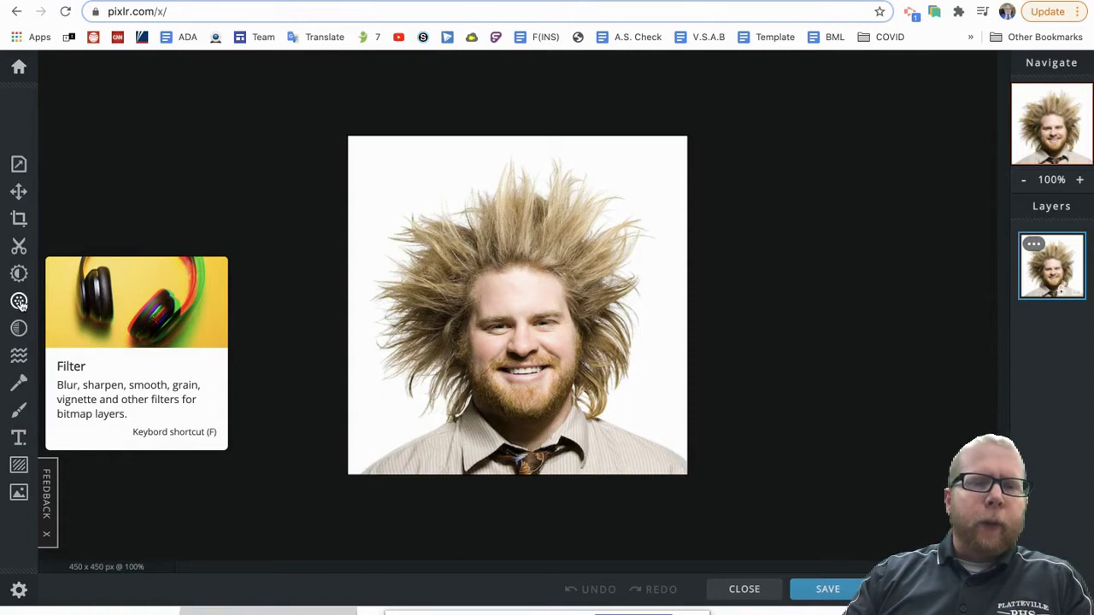
Apply the Scene filter Posterize at level 1 to the portrait.
left_click(19, 301)
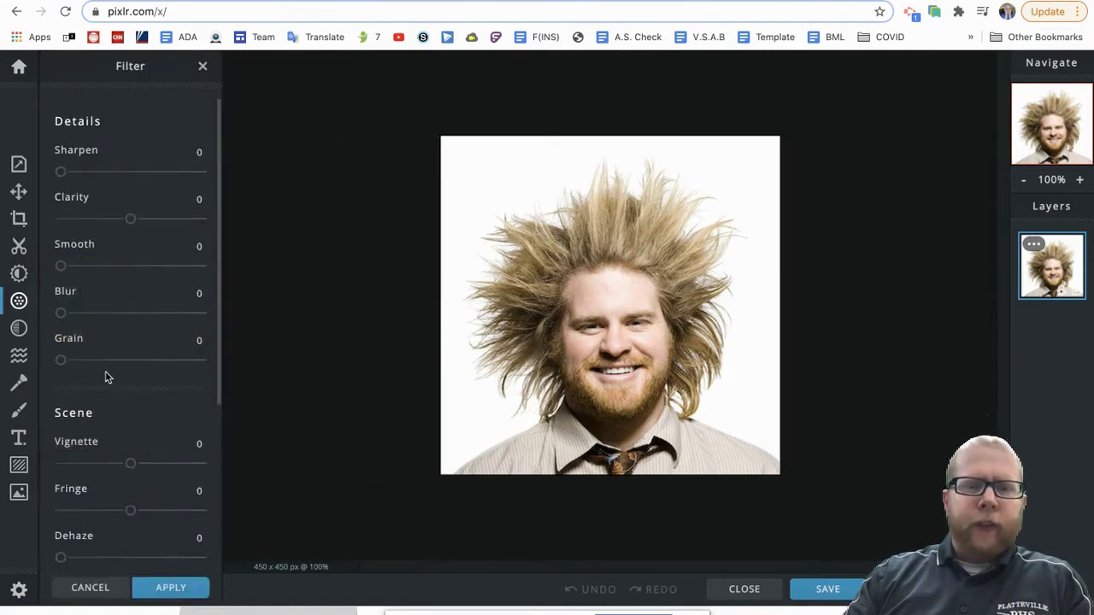
scroll(111, 389, "down", 3)
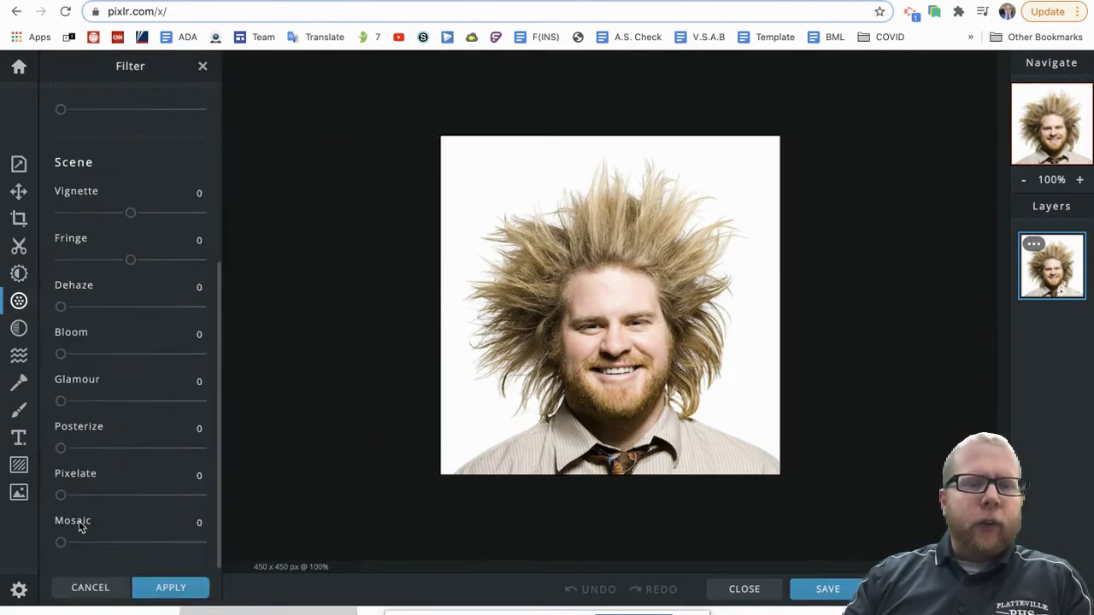
left_click(66, 450)
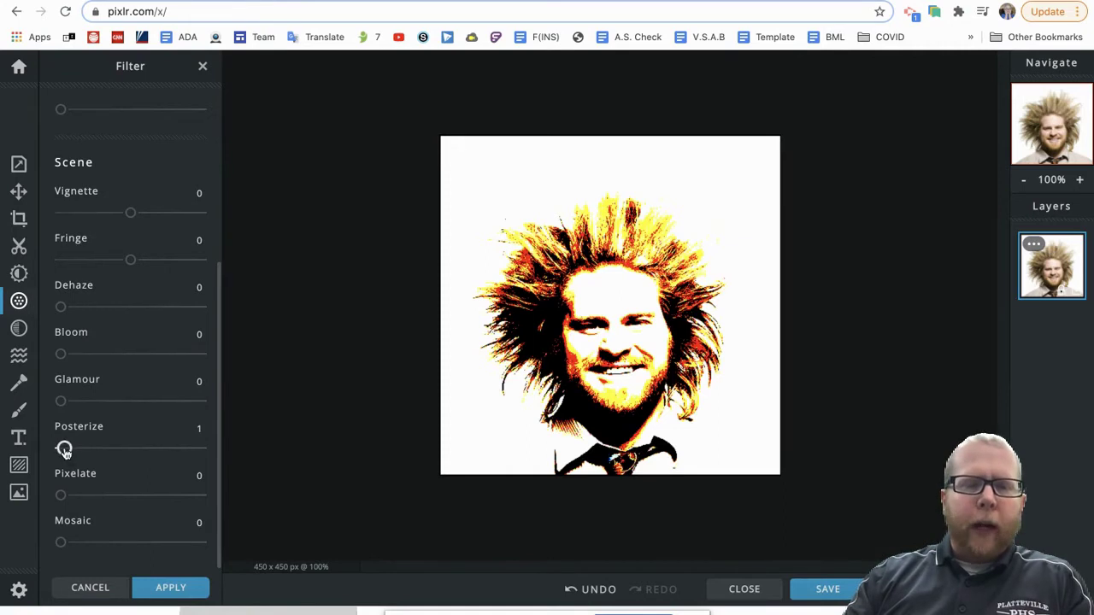
mouse_move(65, 449)
left_mouse_down()
mouse_move(178, 451)
mouse_move(51, 458)
mouse_move(66, 458)
left_mouse_up()
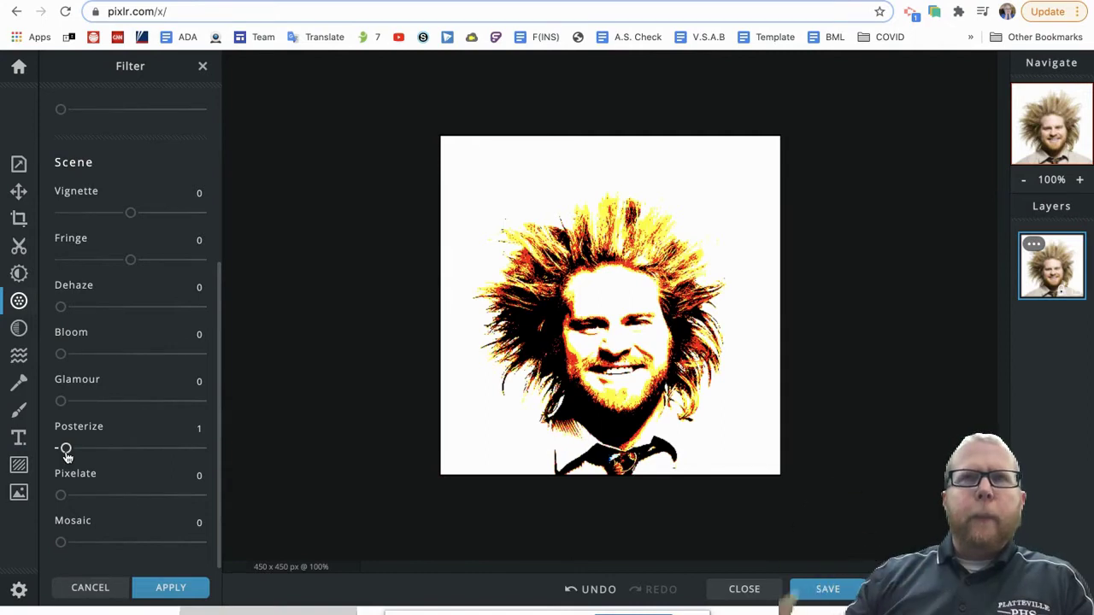
Cancel the posterize filter and set Adjust Light to Contrast 42 and Black 36.
left_click(79, 596)
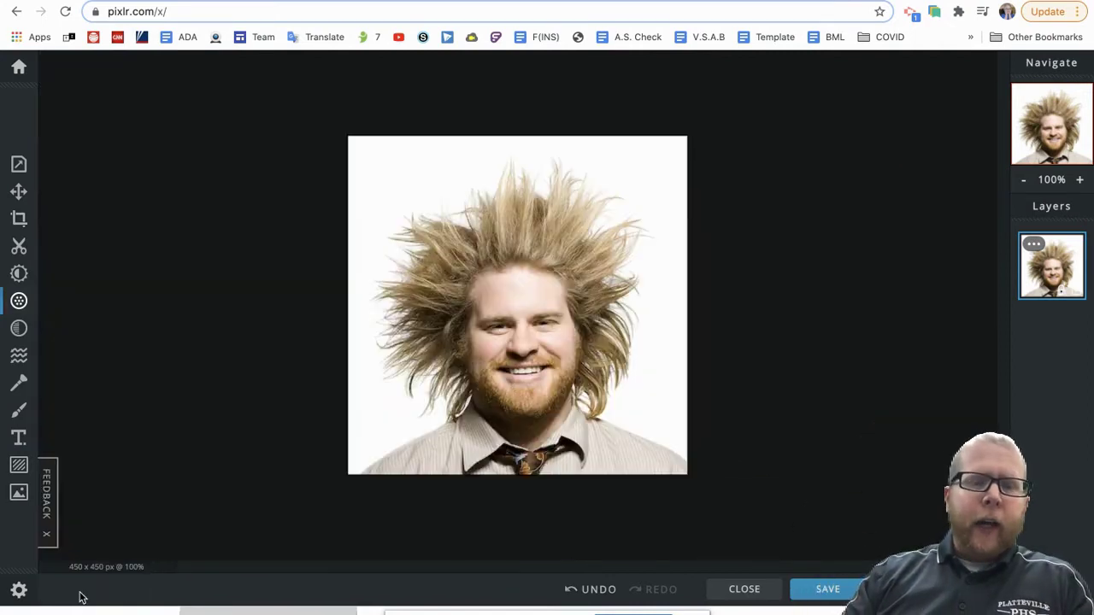
left_click(19, 274)
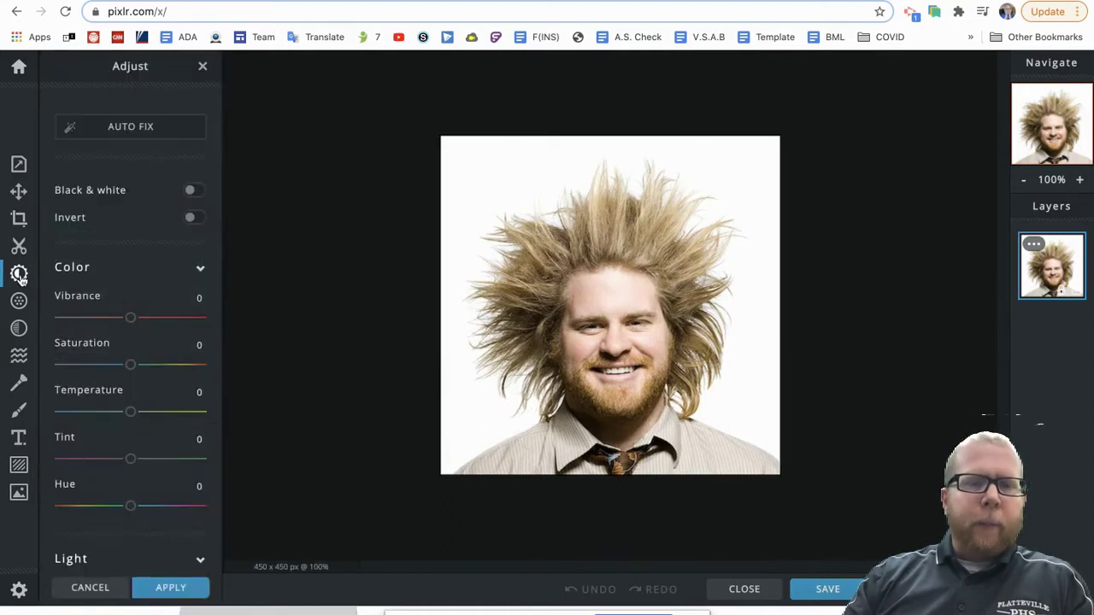
scroll(119, 434, "down", 5)
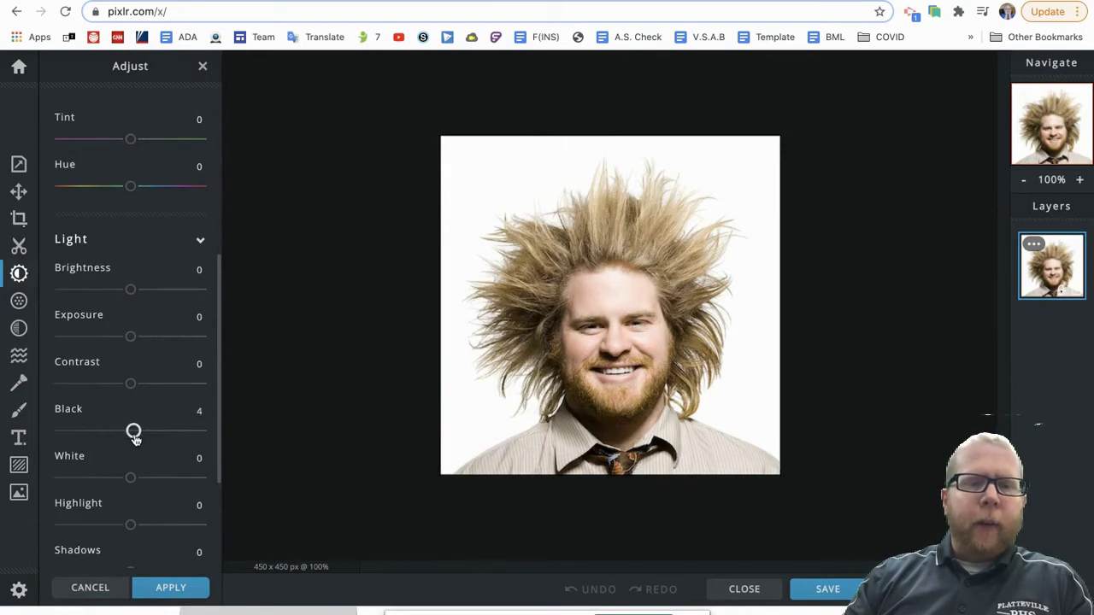
left_click_drag(135, 435, 182, 436)
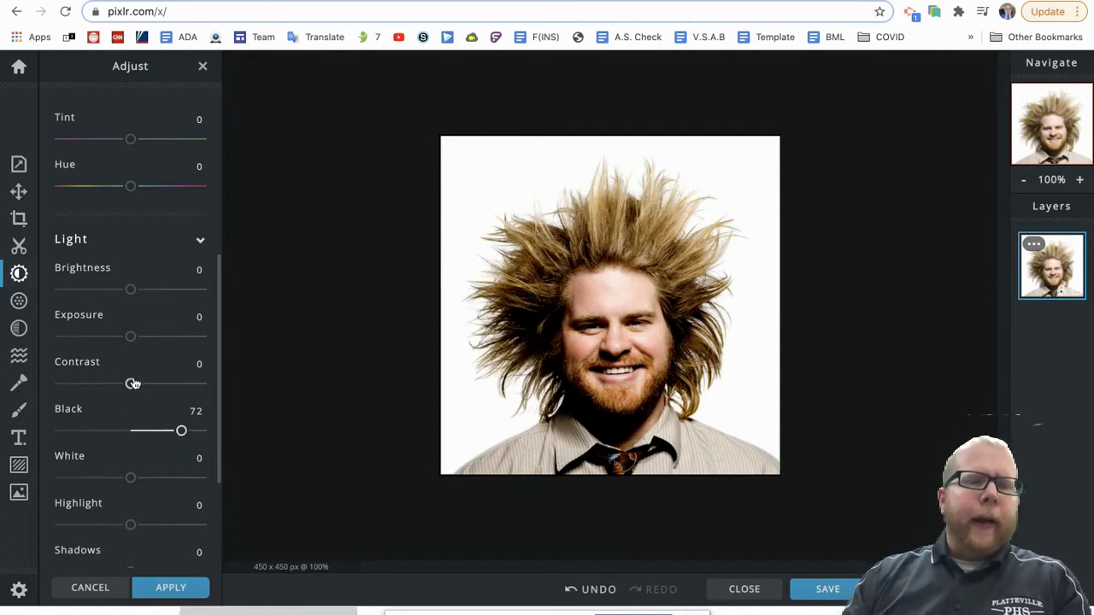
left_click_drag(132, 383, 159, 383)
left_click_drag(180, 430, 156, 430)
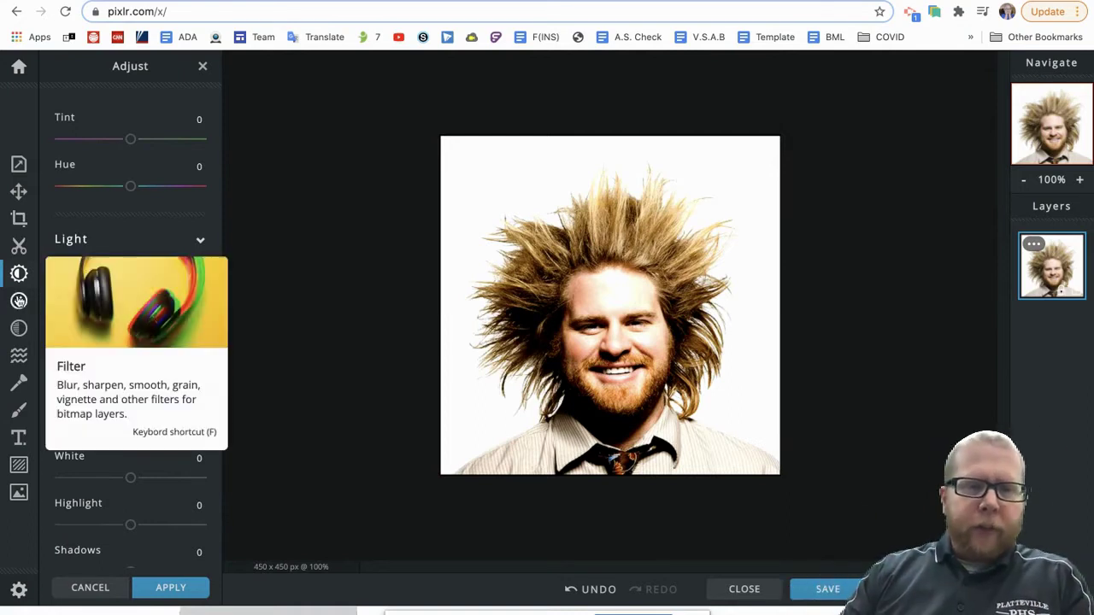
Reapply Posterize at level 1 to the contrast-boosted portrait.
left_click(21, 303)
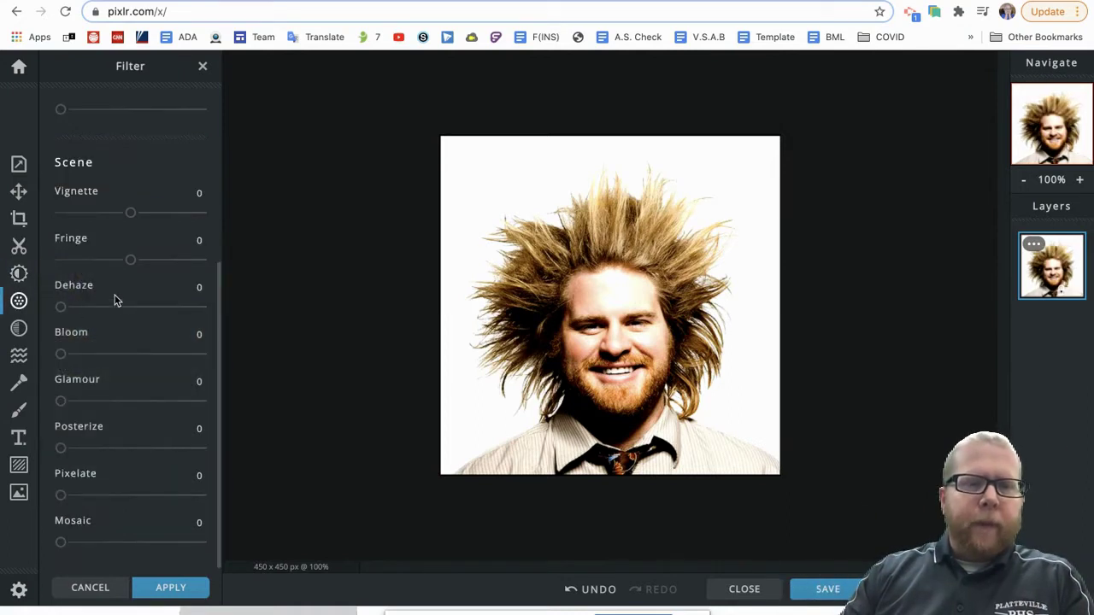
left_click(63, 449)
left_click_drag(63, 449, 66, 450)
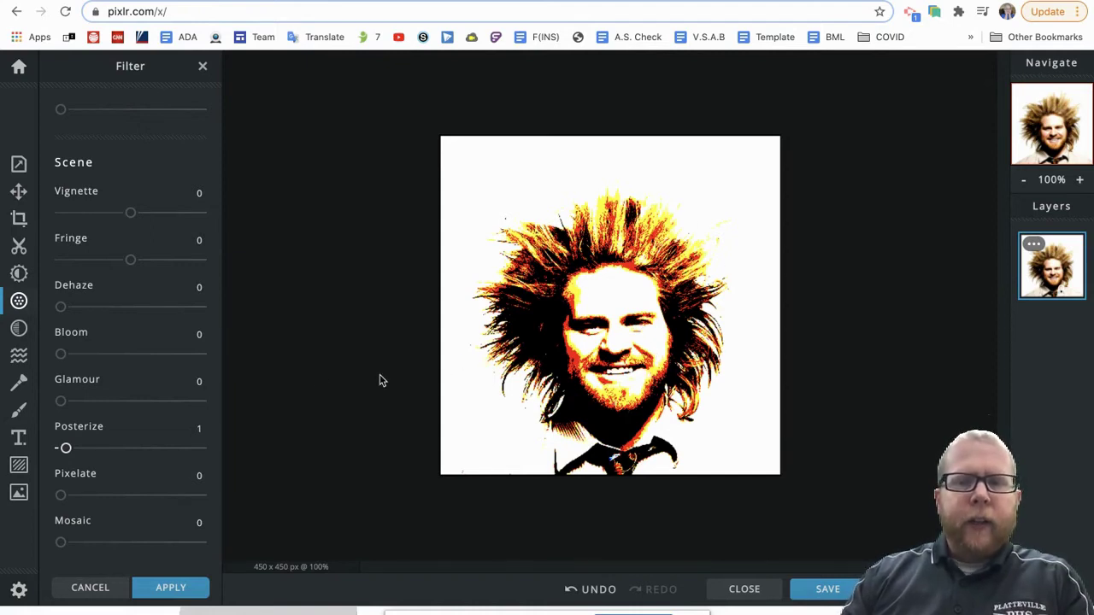
Shift the posterized portrait's hue, trying green and blue before settling near orange at -5.
left_click(19, 274)
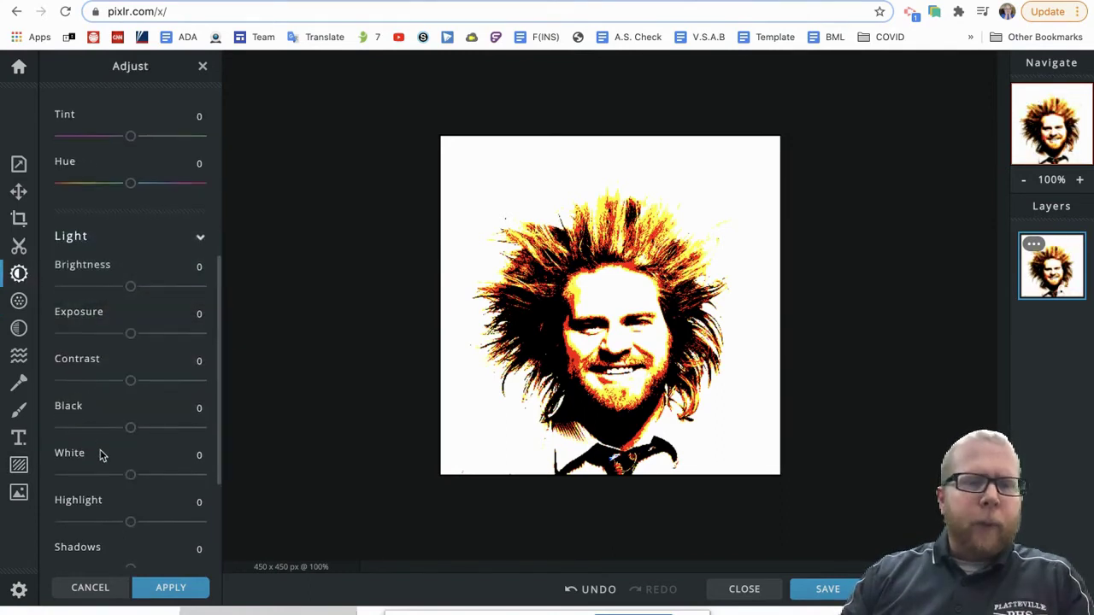
scroll(100, 456, "down", 1)
scroll(100, 456, "up", 3)
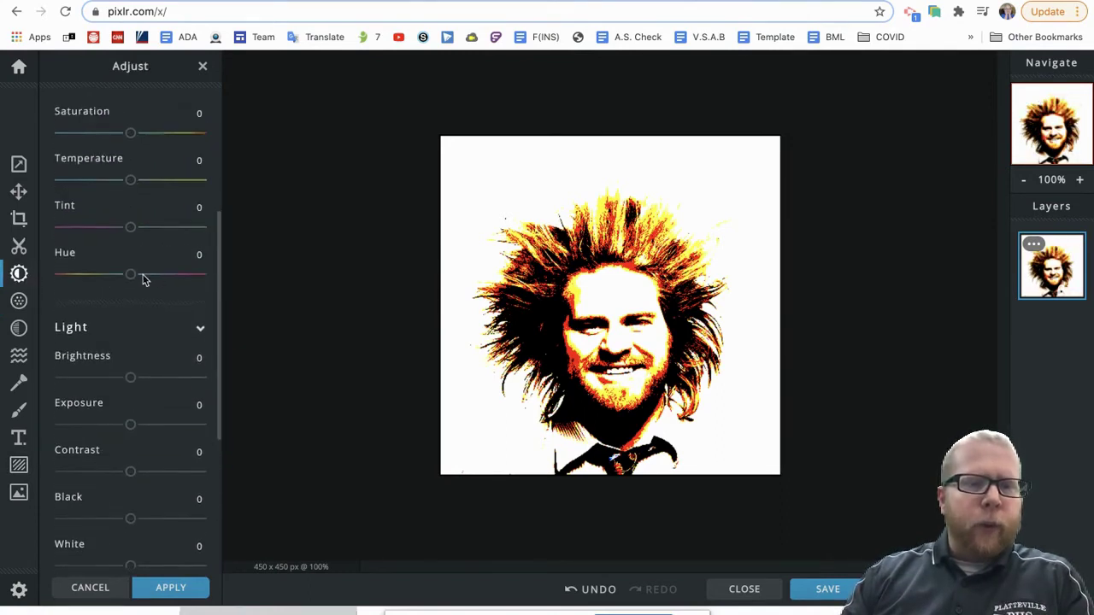
left_click_drag(130, 276, 149, 289)
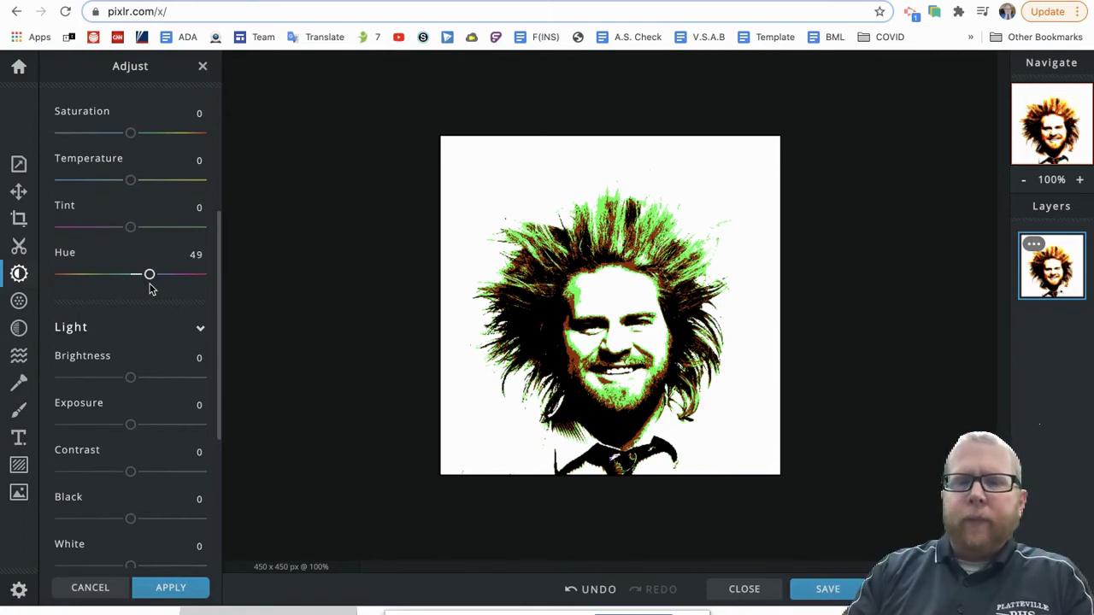
mouse_move(146, 275)
left_mouse_down()
mouse_move(64, 282)
mouse_move(196, 274)
mouse_move(128, 274)
left_mouse_up()
Lower exposure, brightness and contrast to -2 and whites to -16.
mouse_move(131, 425)
left_mouse_down()
mouse_move(86, 424)
mouse_move(227, 411)
mouse_move(105, 422)
mouse_move(144, 420)
mouse_move(129, 423)
left_mouse_up()
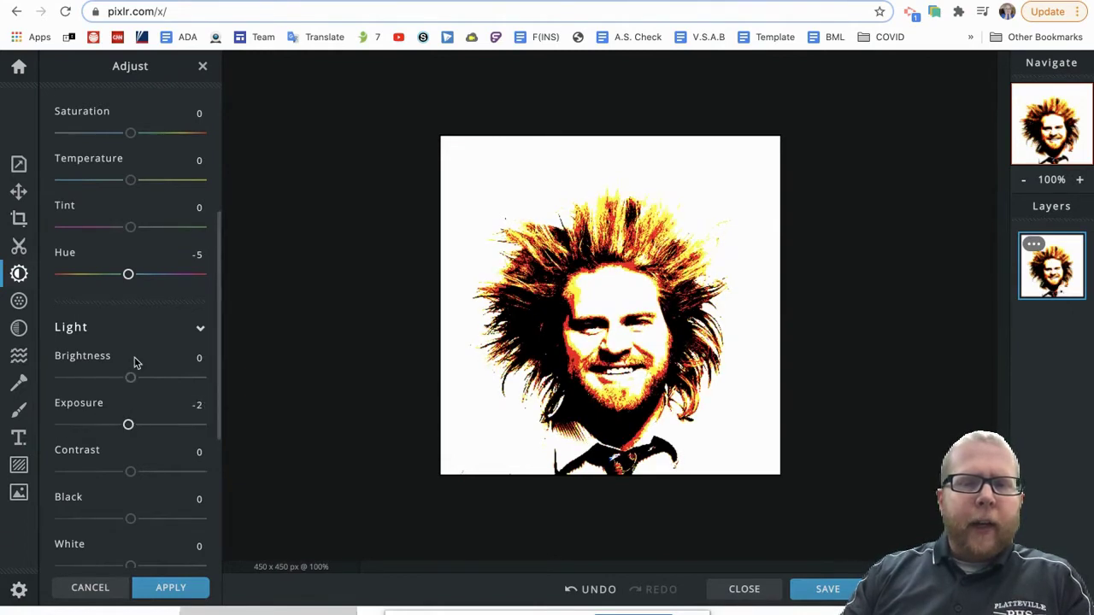
mouse_move(130, 377)
left_mouse_down()
mouse_move(185, 377)
mouse_move(59, 377)
mouse_move(130, 378)
left_mouse_up()
mouse_move(130, 471)
left_mouse_down()
mouse_move(44, 484)
mouse_move(183, 475)
mouse_move(91, 486)
mouse_move(129, 475)
mouse_move(152, 487)
mouse_move(107, 487)
mouse_move(122, 489)
left_mouse_up()
scroll(130, 491, "down", 1)
Discard the tweaks, undo posterize, then set Contrast 76, Black 50, Brightness 100, Exposure 88.
left_click(90, 588)
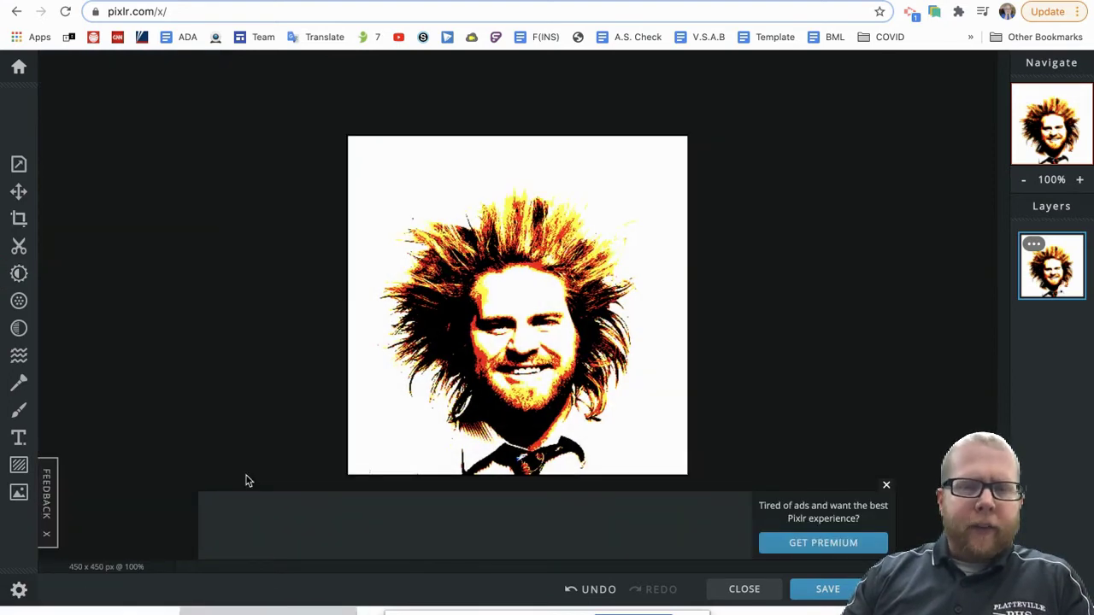
key("ctrl+z")
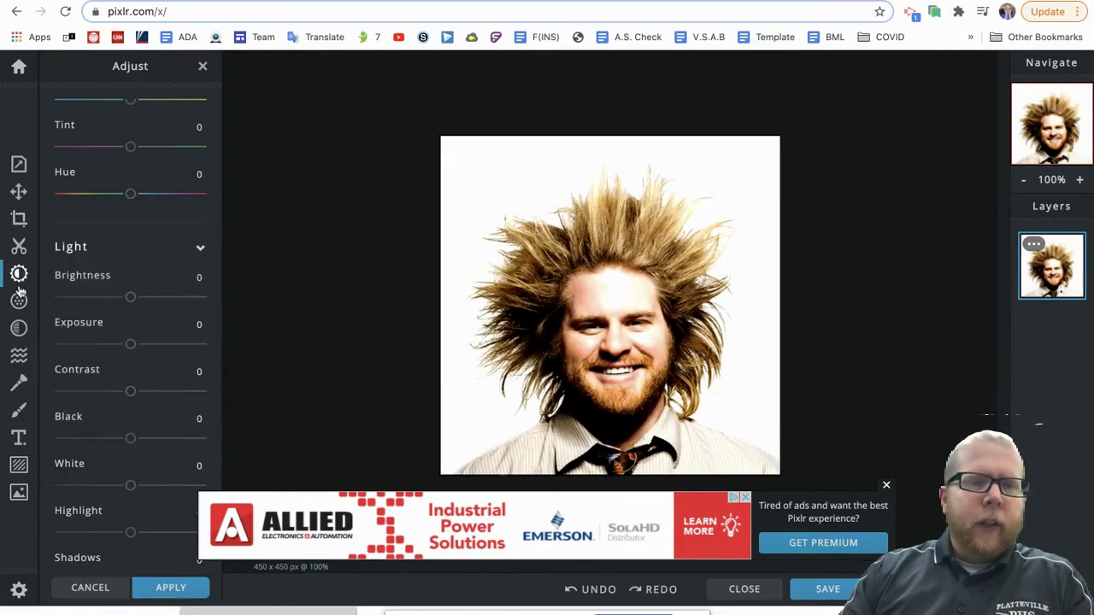
left_click(19, 274)
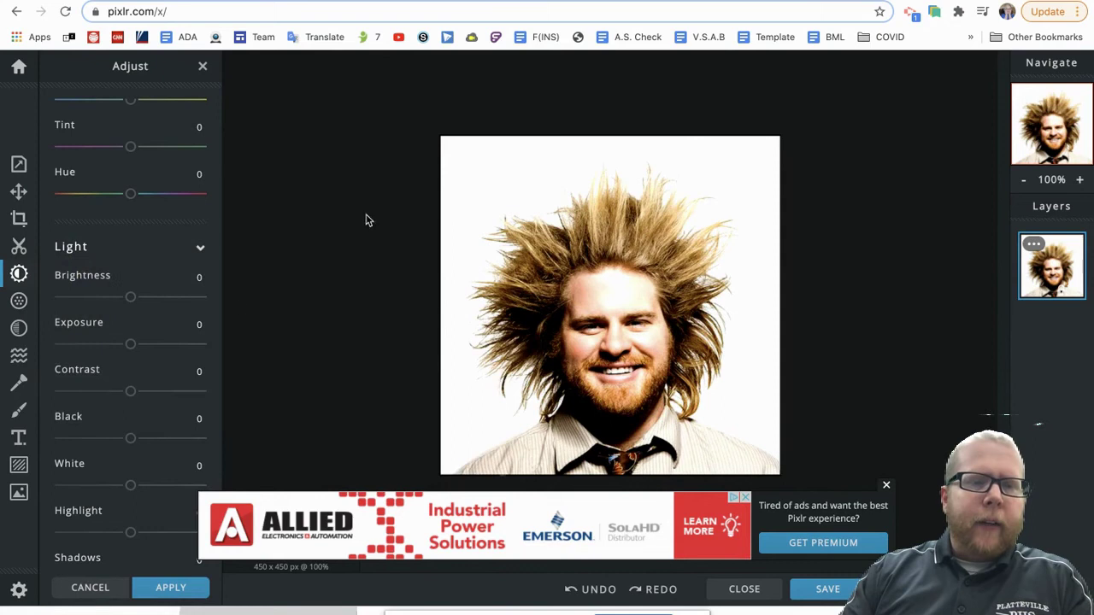
left_click_drag(130, 391, 184, 391)
left_click_drag(130, 438, 165, 439)
left_click_drag(130, 296, 212, 301)
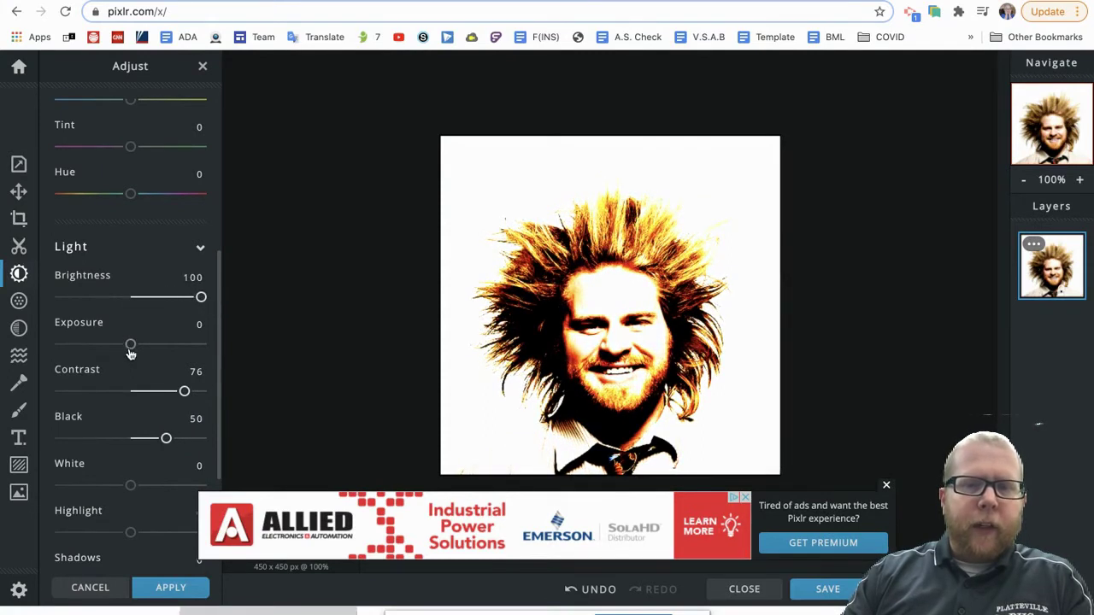
mouse_move(130, 344)
left_mouse_down()
mouse_move(209, 341)
mouse_move(80, 344)
mouse_move(31, 376)
mouse_move(194, 358)
left_mouse_up()
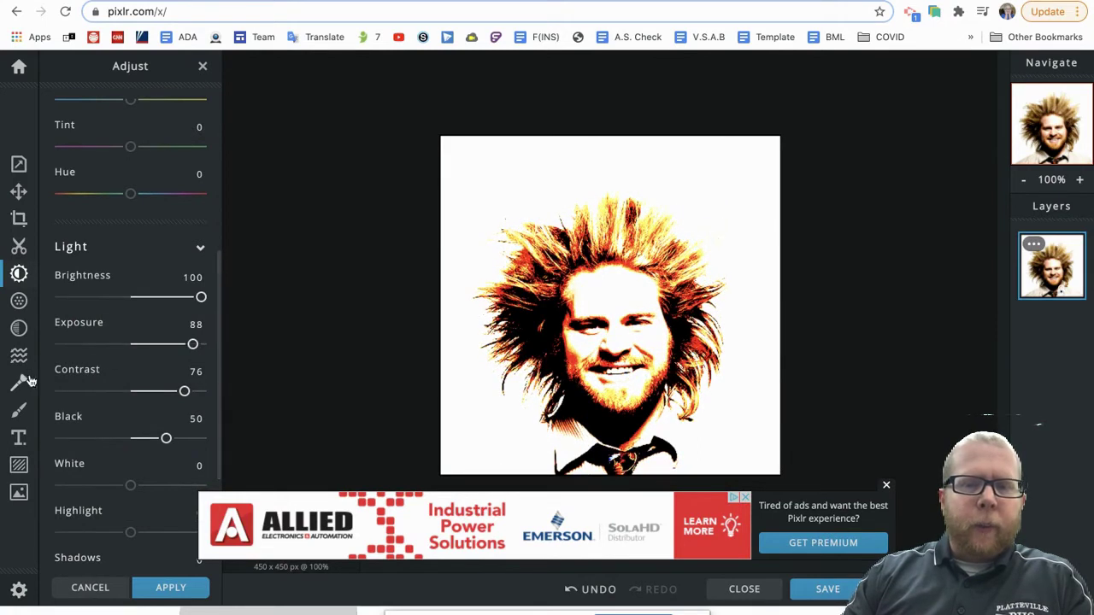
Preview a Posterize strength, then undo back to the original natural-colour photo.
left_click(19, 302)
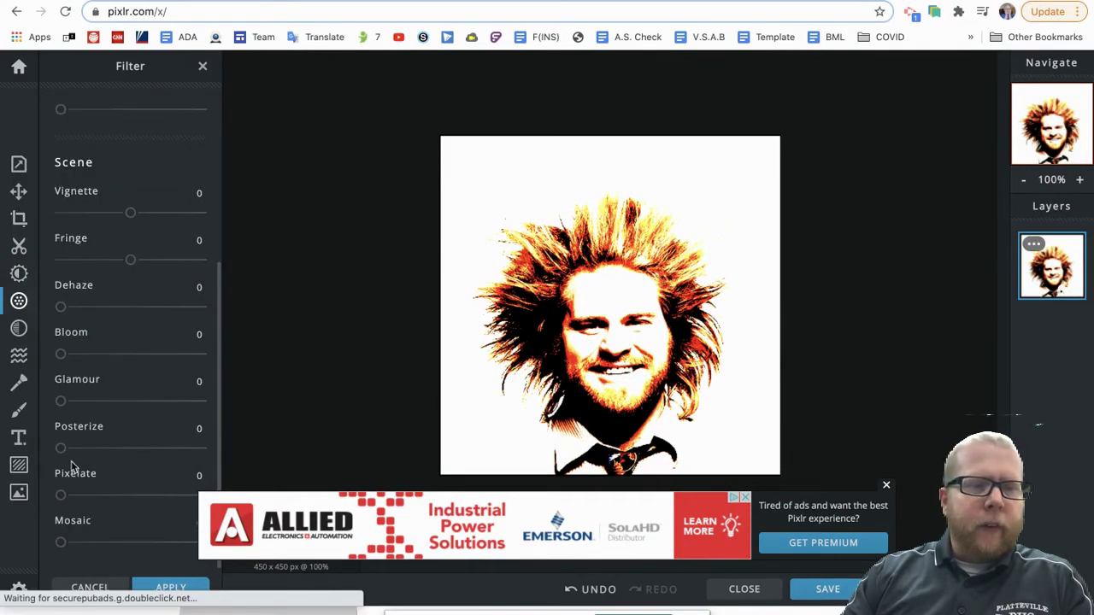
mouse_move(60, 451)
left_mouse_down()
mouse_move(82, 451)
mouse_move(61, 455)
left_mouse_up()
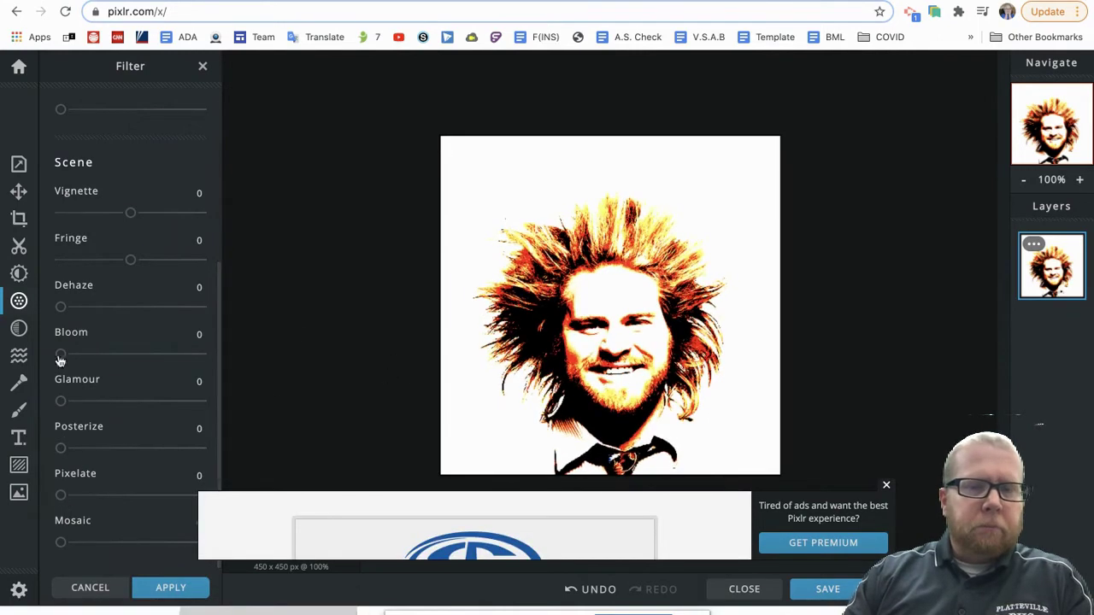
key("ctrl+z")
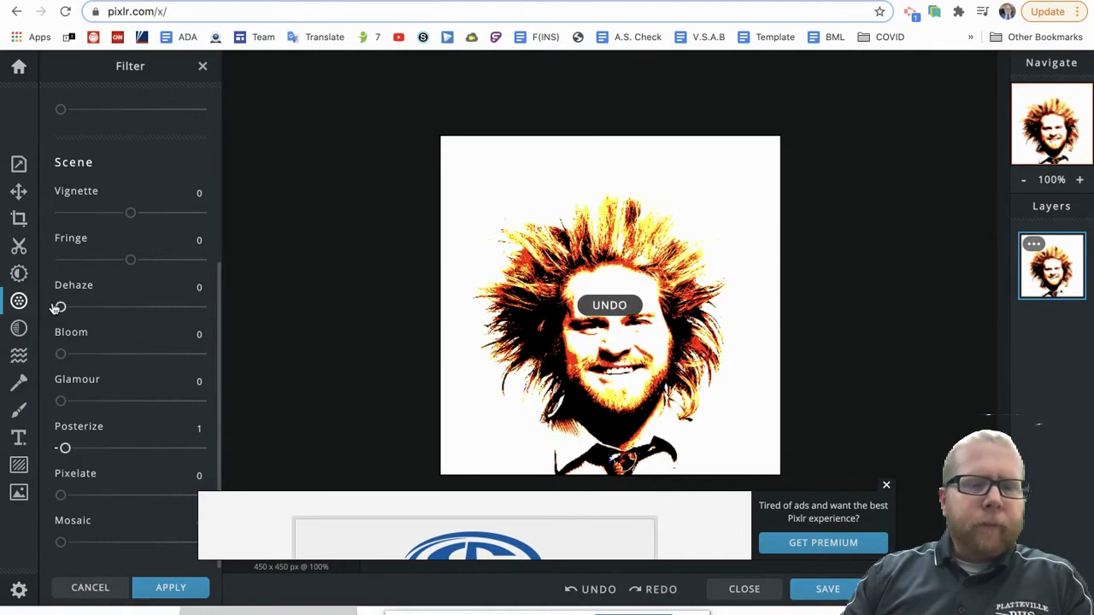
key("ctrl+z")
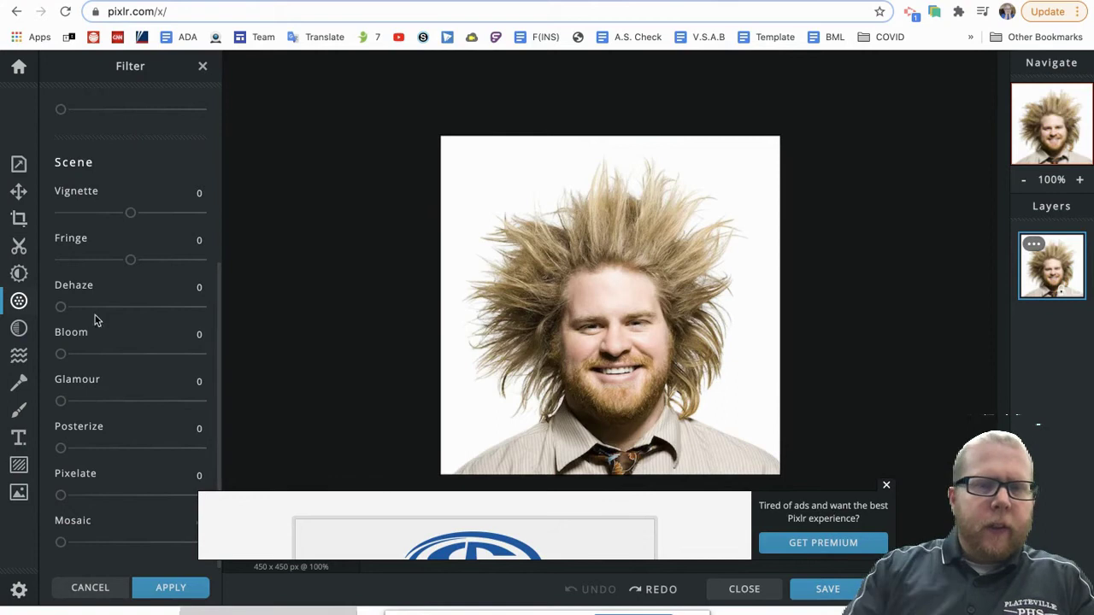
left_click(19, 273)
left_click_drag(137, 383, 188, 390)
left_click_drag(134, 349, 165, 354)
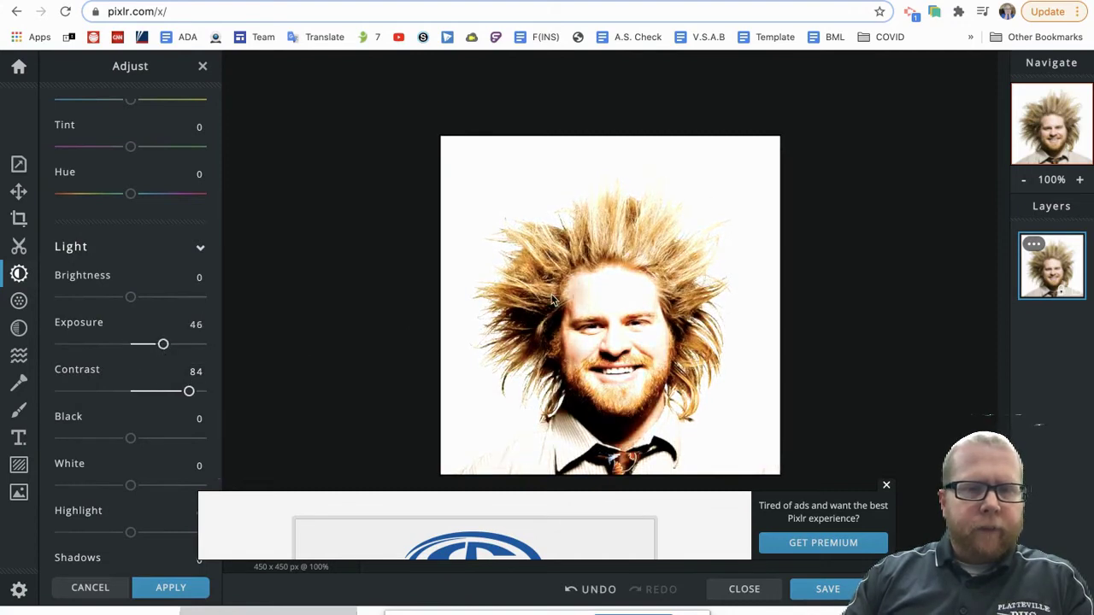
left_click(18, 301)
left_click_drag(61, 448, 64, 448)
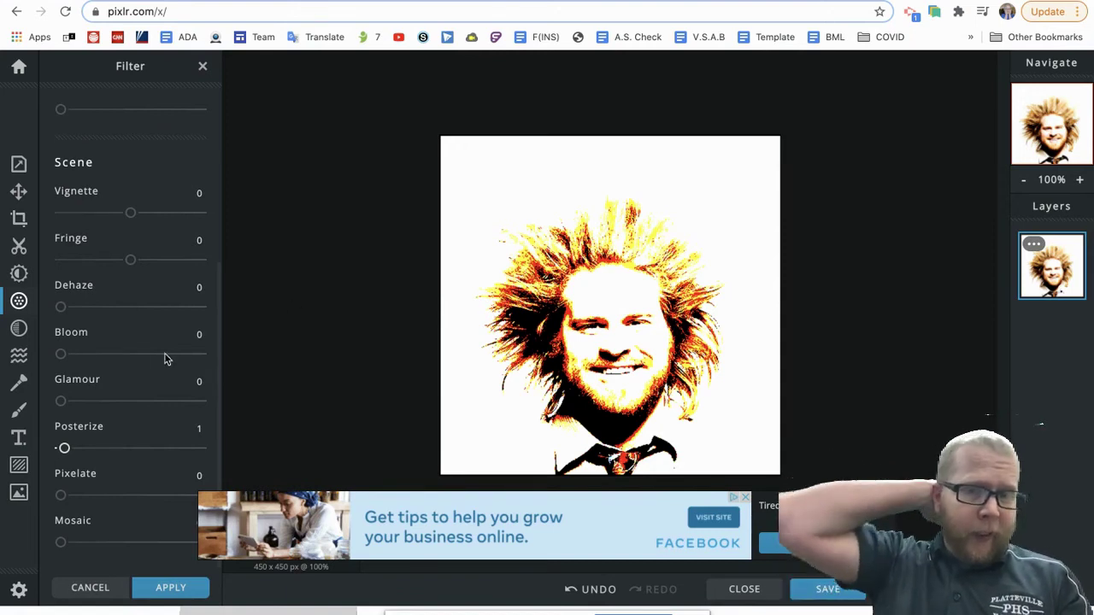
Undo, then reapply Posterize at level 1 in the Filter settings.
key("ctrl+z")
key("ctrl+z")
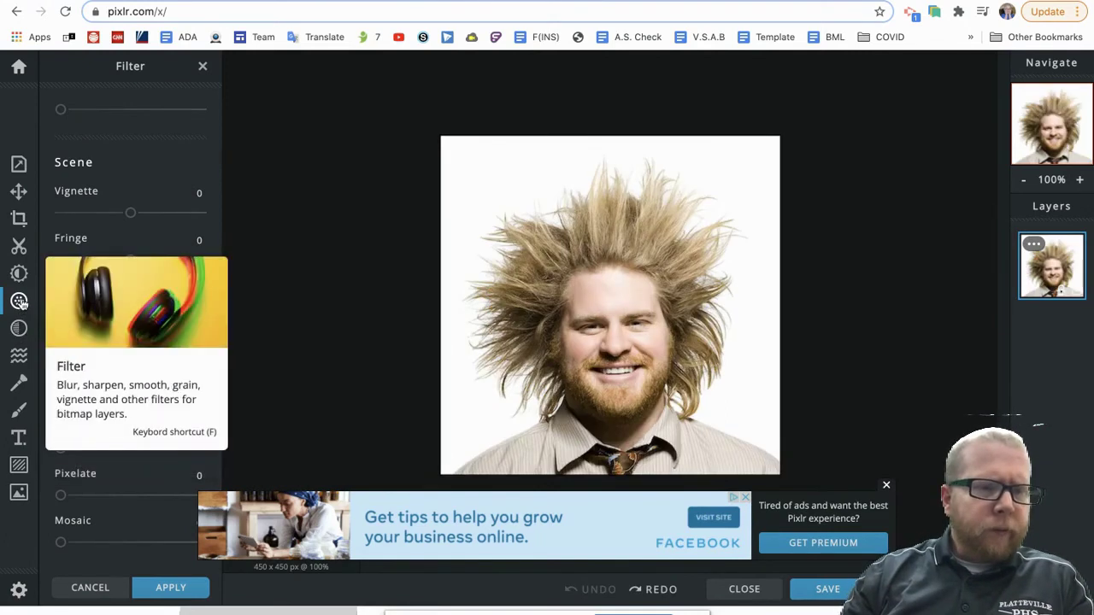
left_click(18, 301)
left_click(19, 301)
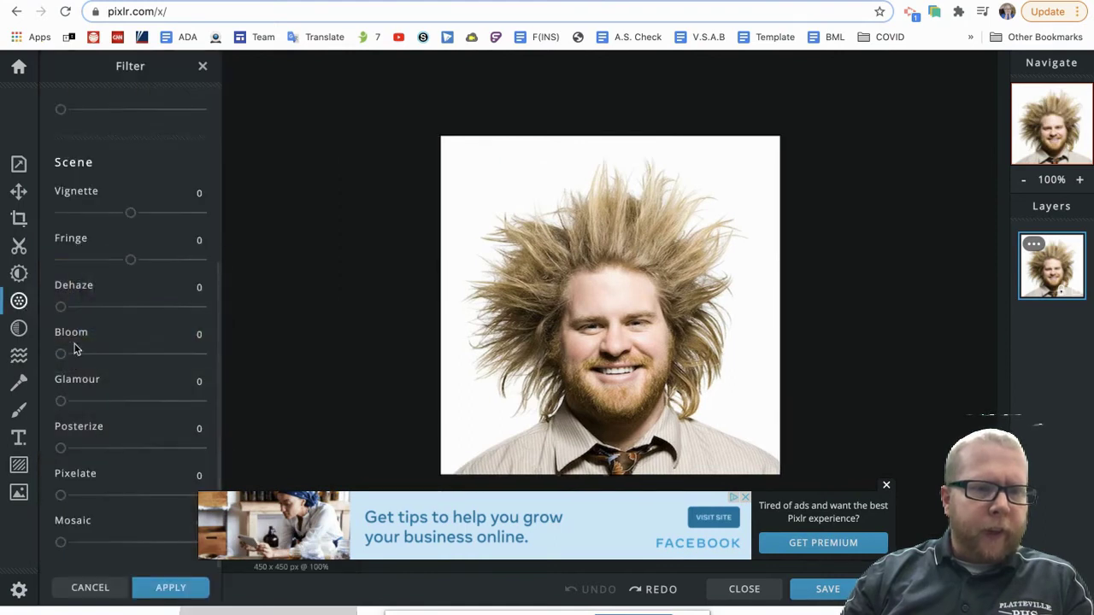
left_click_drag(61, 448, 66, 449)
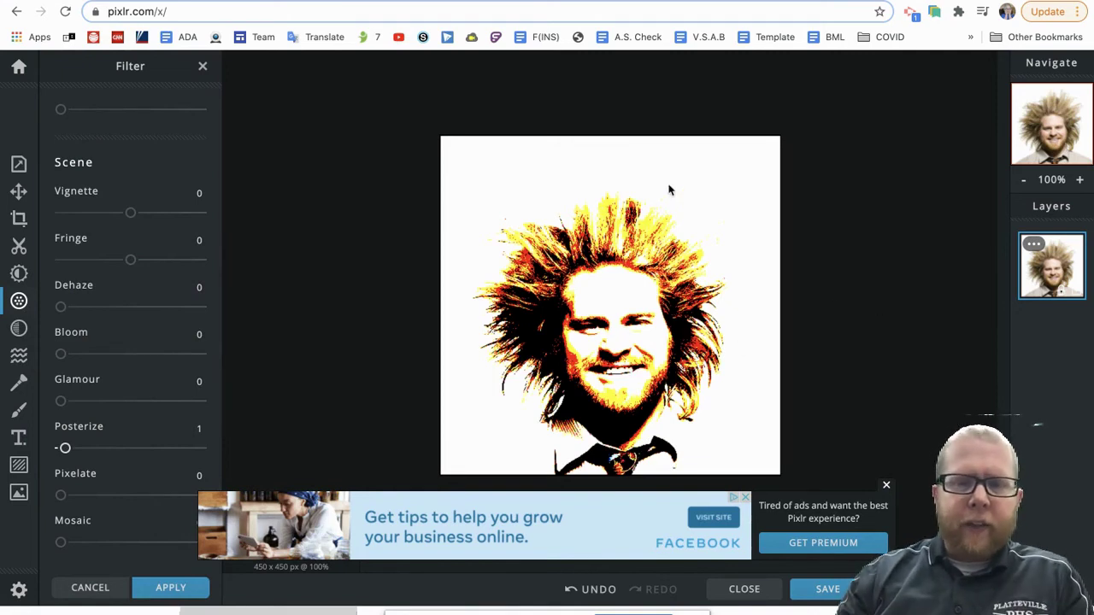
Dismiss the ad banner and screenshot the posterized portrait area.
scroll(773, 357, "down", 2)
scroll(733, 367, "up", 3)
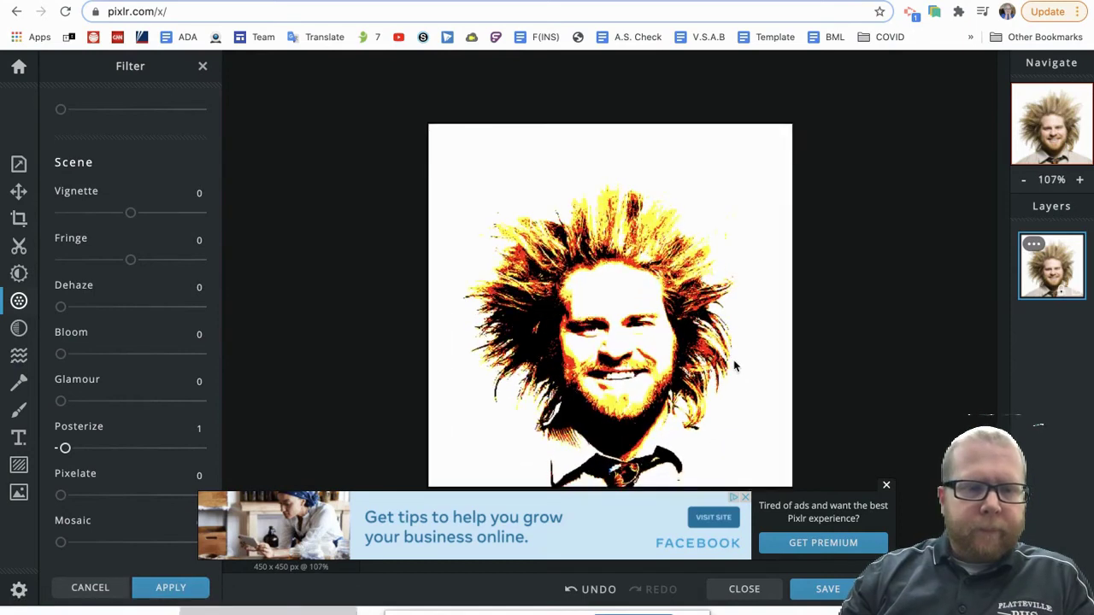
left_click(887, 486)
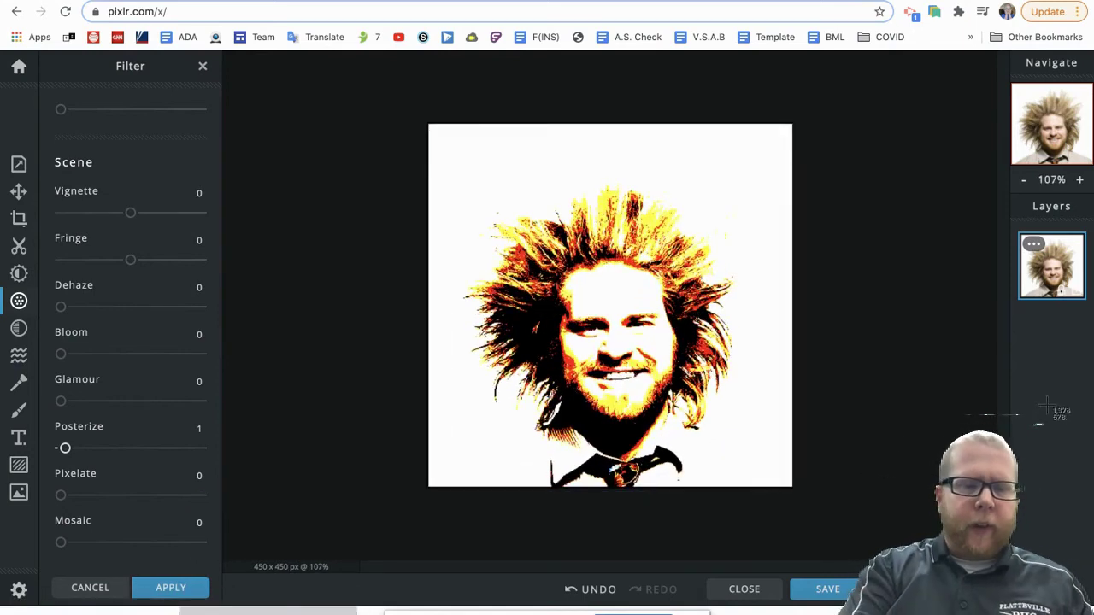
left_click_drag(440, 159, 790, 493)
Paste the captured portrait onto slide 12 and resize it into the right-hand box.
left_click(961, 4)
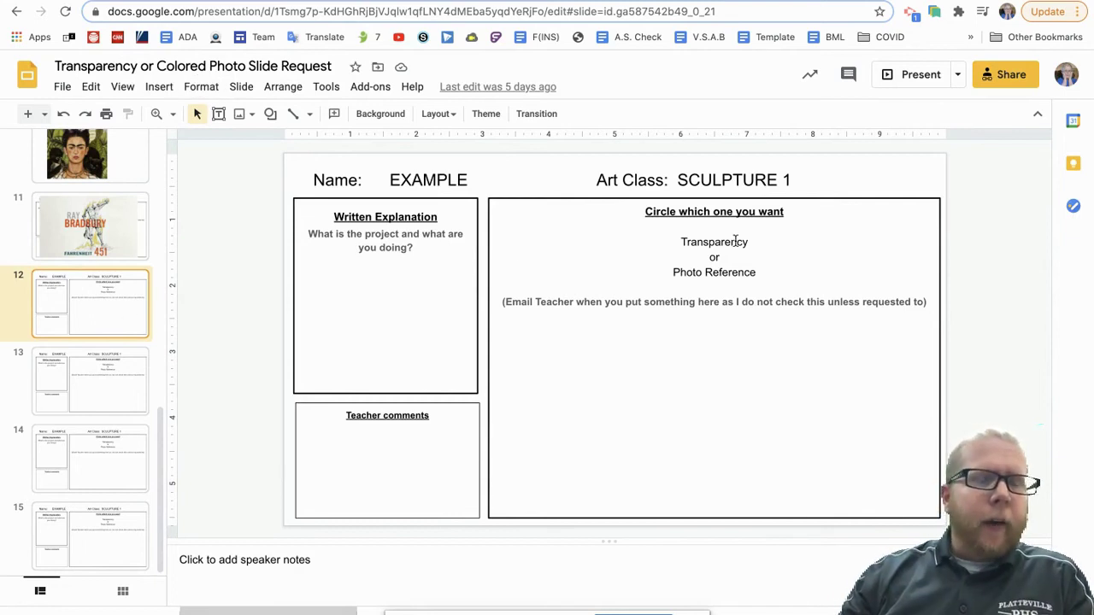
right_click(635, 340)
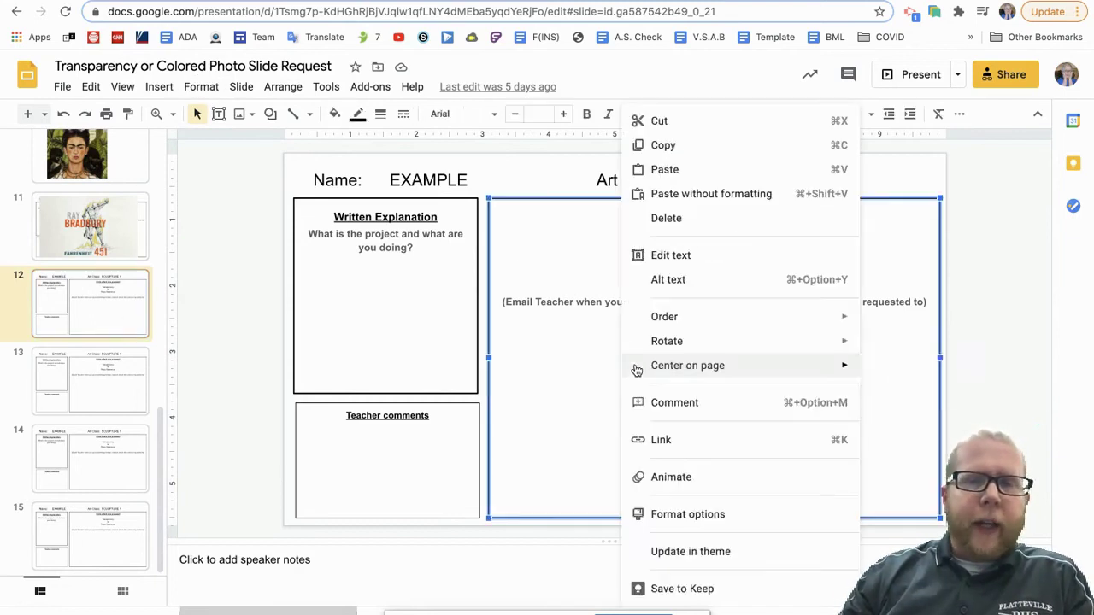
left_click(699, 169)
left_click_drag(815, 151, 888, 216)
left_click_drag(676, 192, 644, 192)
Select and deselect the title line, then reselect and nudge the pasted portrait.
triple_click(434, 180)
left_click(414, 267)
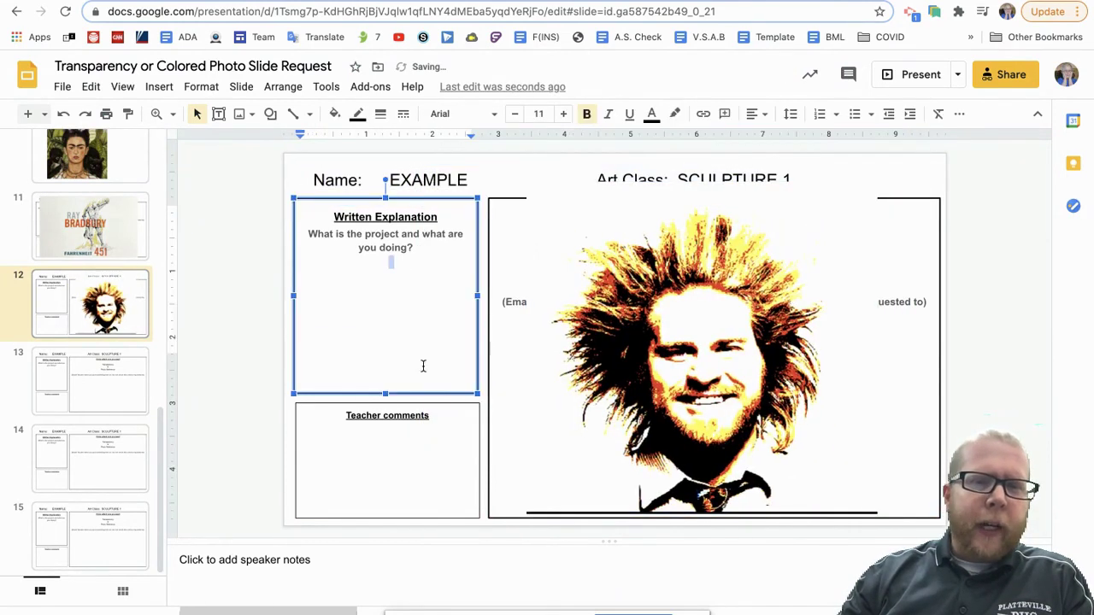
left_click(408, 421)
left_click(792, 270)
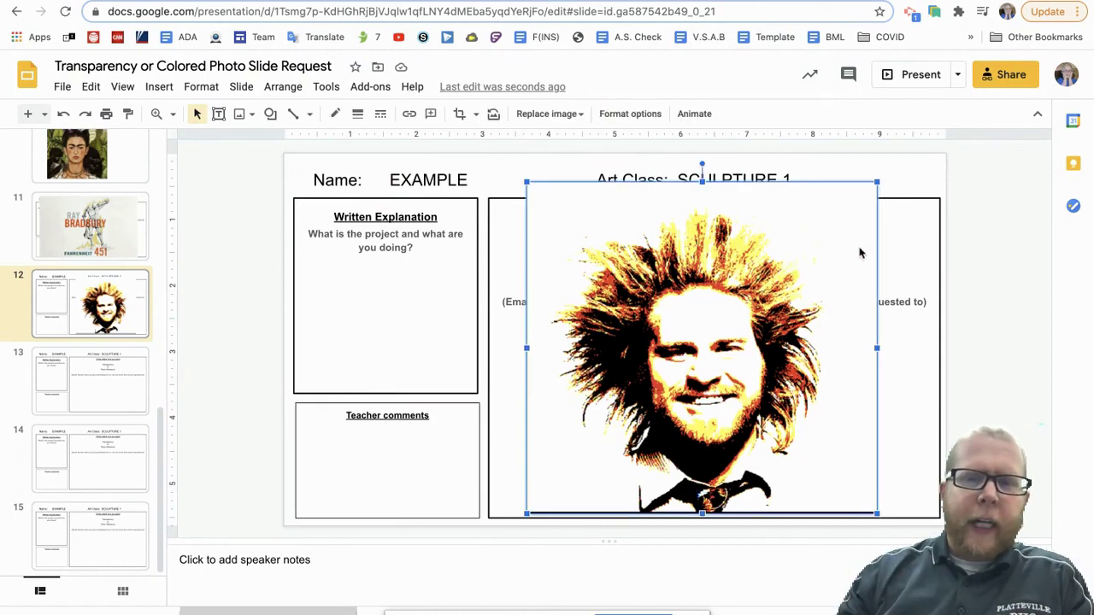
mouse_move(878, 175)
left_mouse_down()
mouse_move(846, 228)
mouse_move(879, 180)
left_mouse_up()
left_click(853, 211)
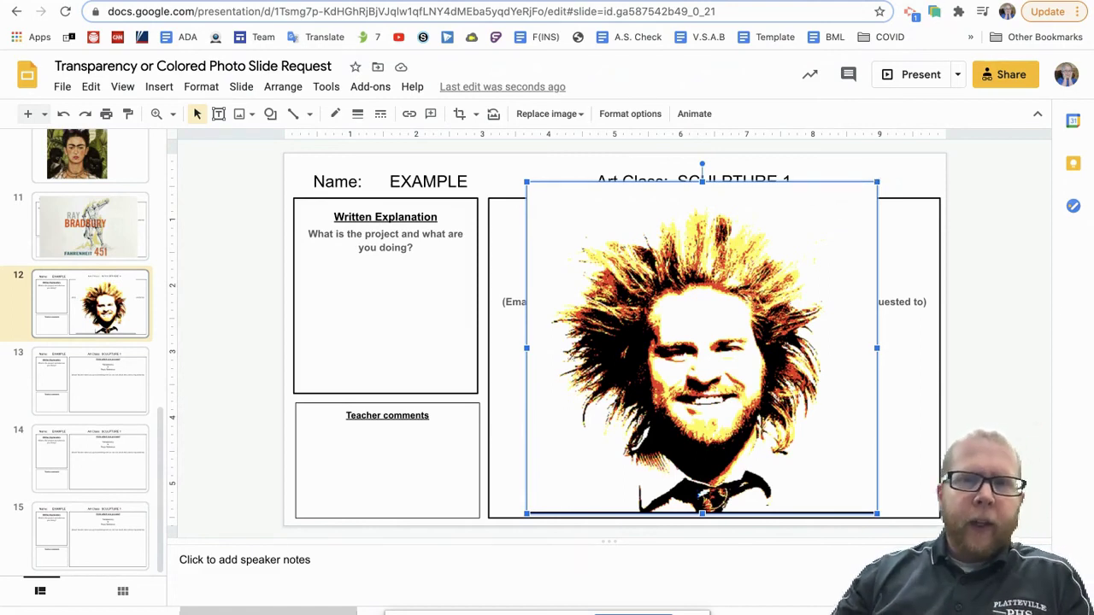
Back in Pixlr X, open the Portrait collection of the Effect presets.
key("ctrl+Tab")
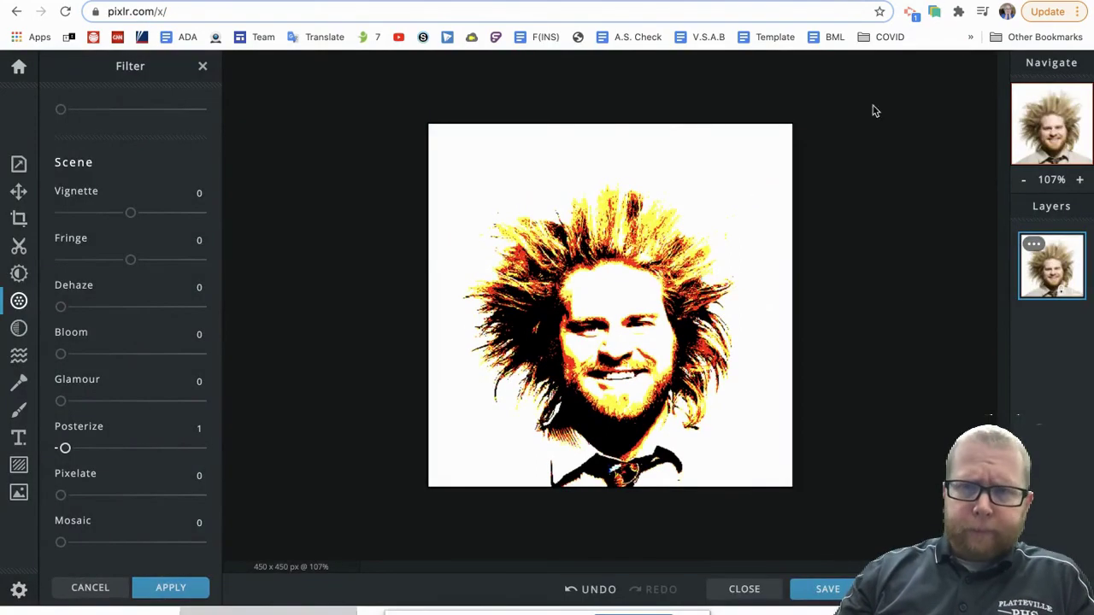
left_click(16, 360)
left_click(18, 330)
left_click(19, 301)
left_click(18, 330)
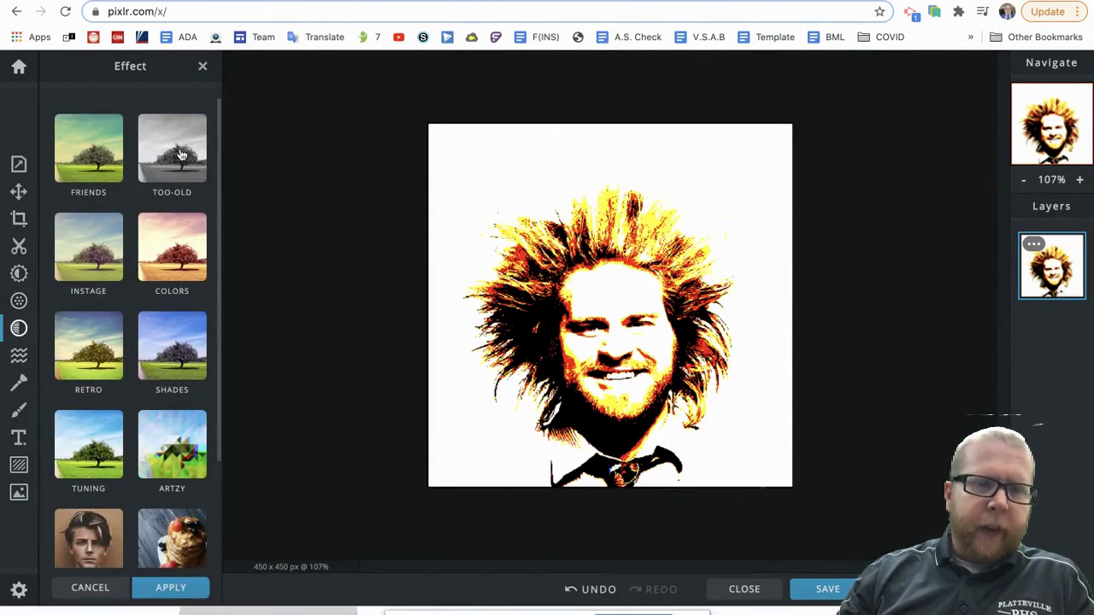
scroll(183, 335, "down", 3)
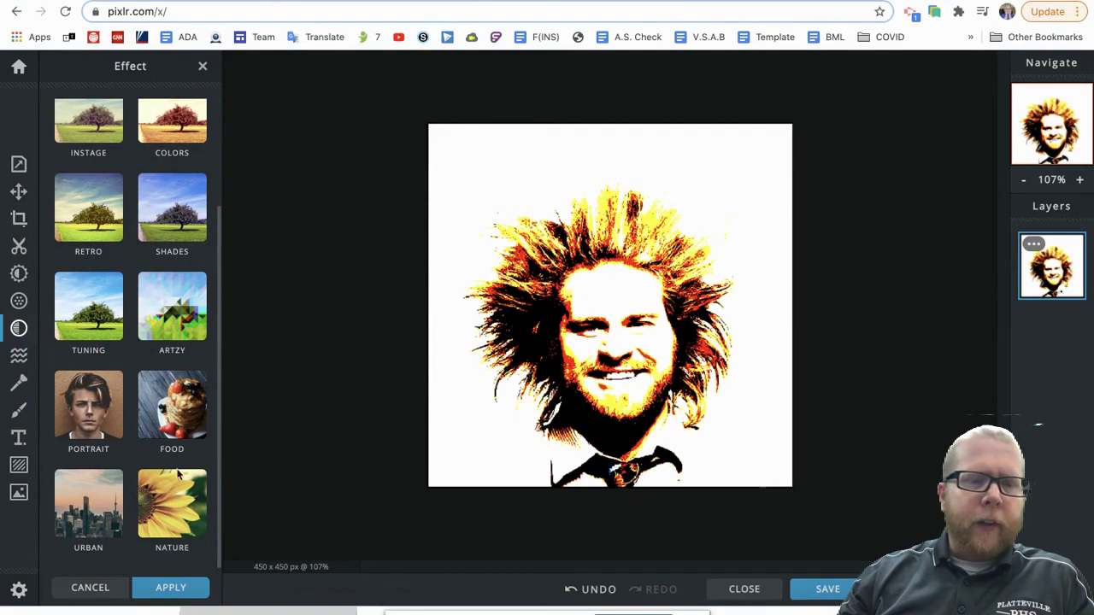
left_click(96, 400)
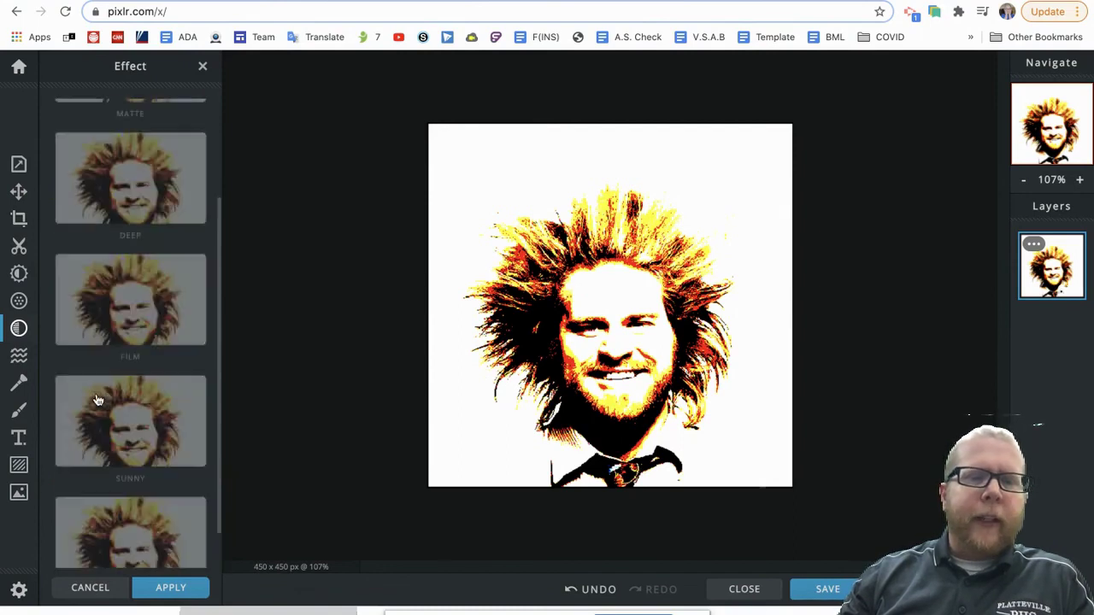
Preview the Sunny and Gritty effects, then settle on Matte at strength 100.
left_click(154, 417)
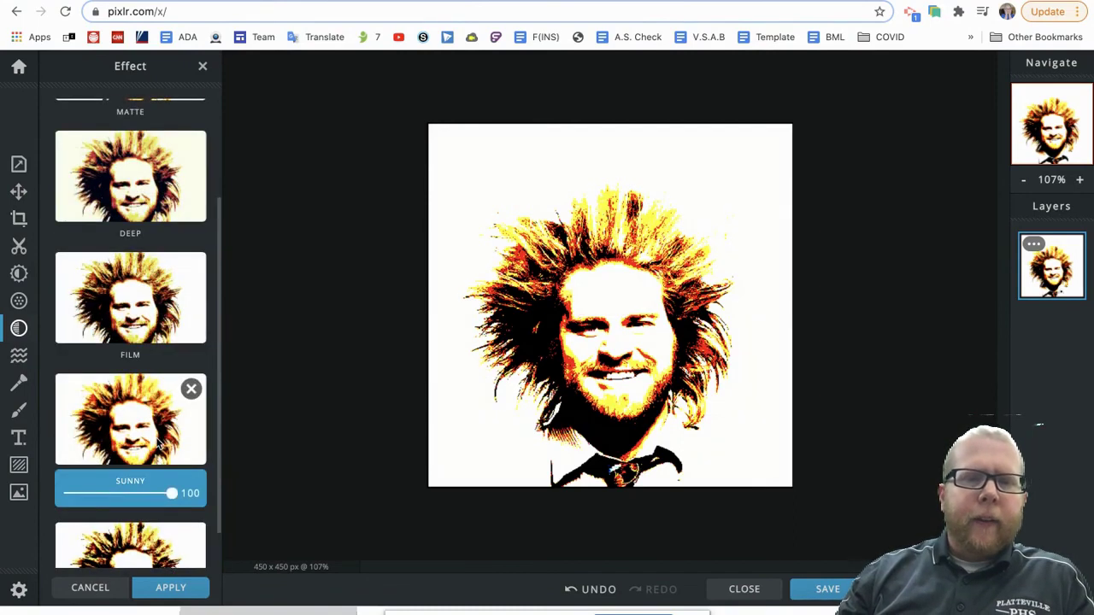
scroll(155, 444, "down", 2)
left_click(155, 479)
scroll(171, 218, "up", 5)
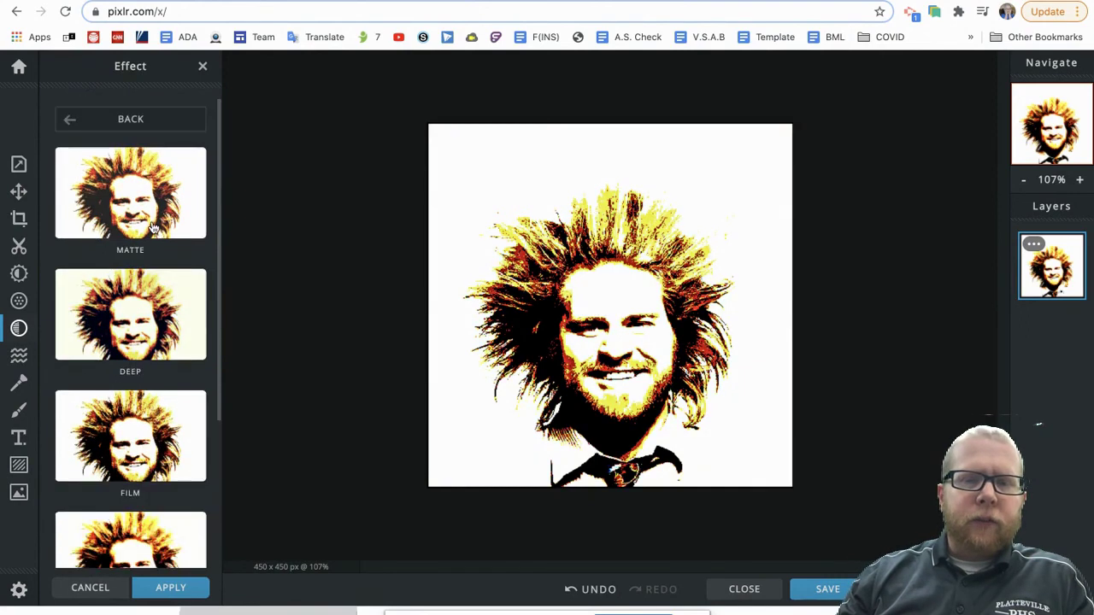
left_click(156, 218)
left_click(137, 119)
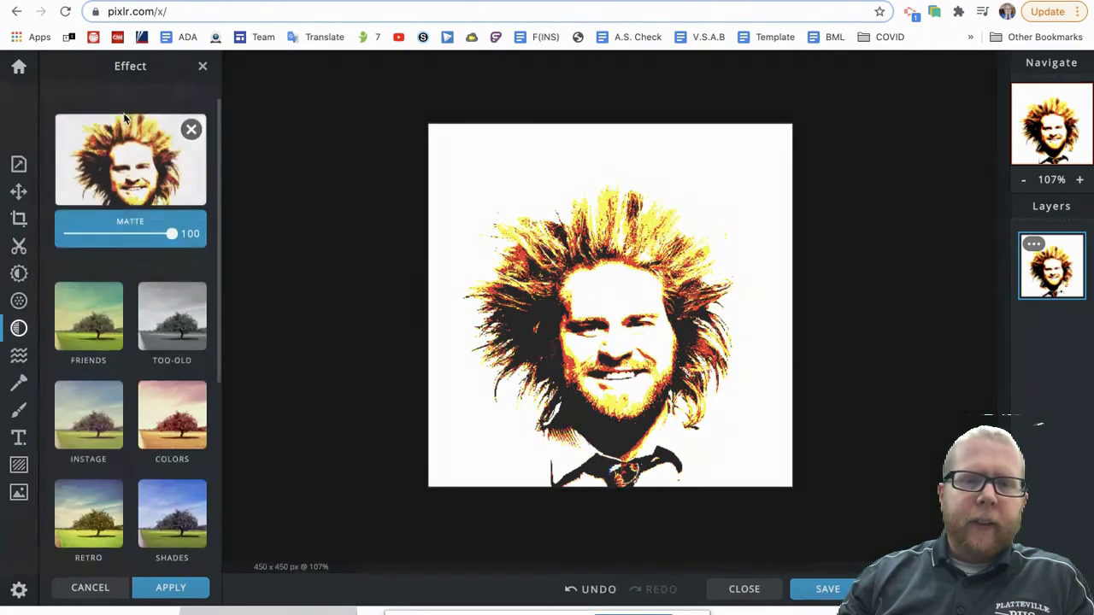